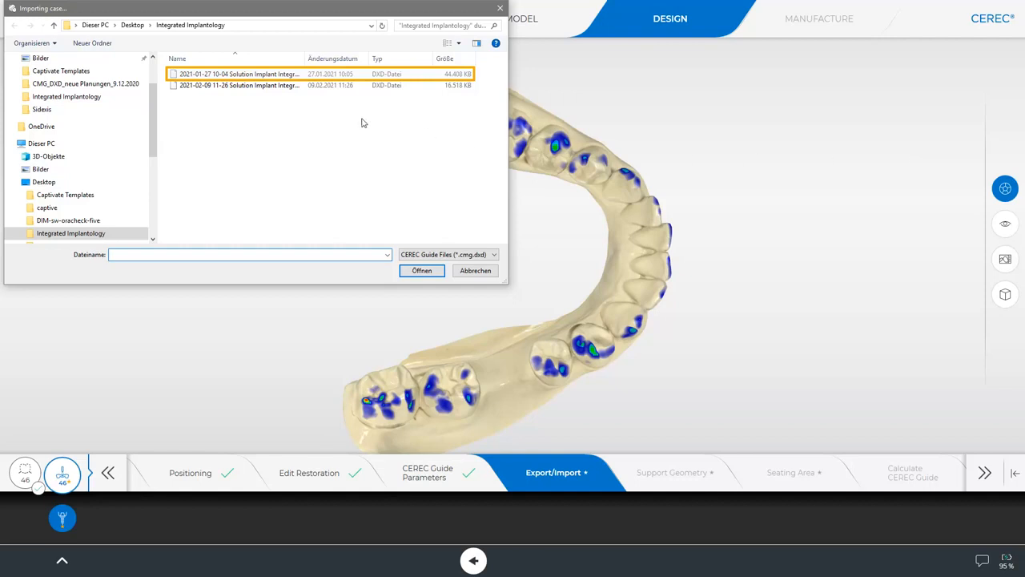
{"action": "left_click", "coordinate": [294, 75]}
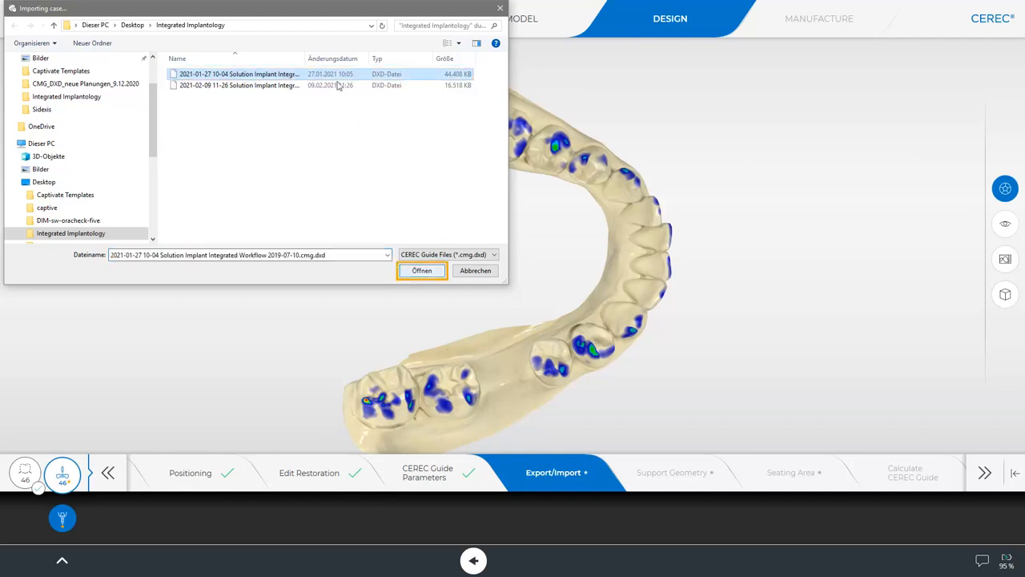
{"action": "left_click", "coordinate": [418, 272]}
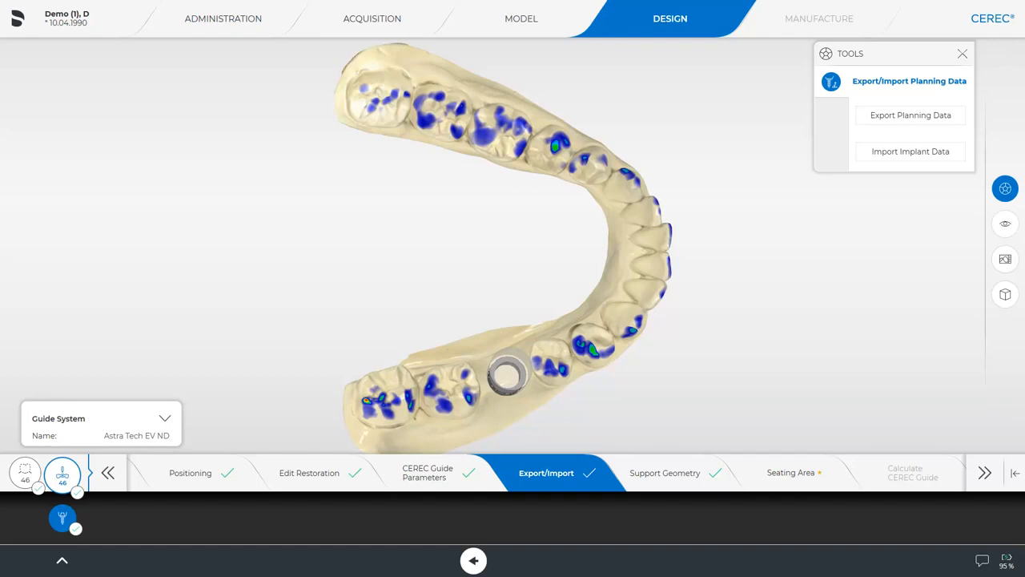
{"action": "left_click_drag", "start_coordinate": [566, 424], "coordinate": [503, 496]}
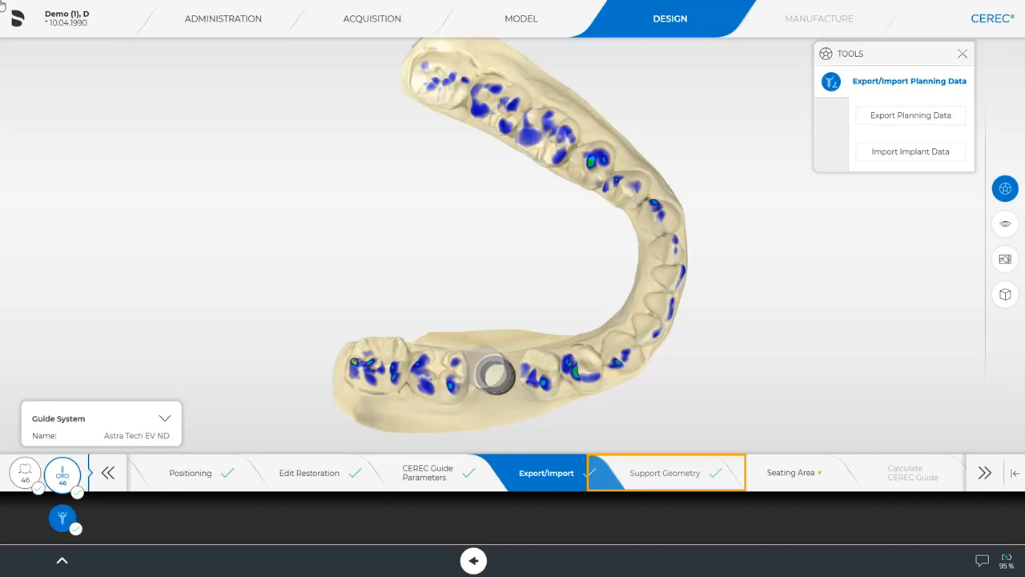
Step: Drag the support ring outward around the site 46 sleeve and accept the Support Geometry step
{"action": "left_click", "coordinate": [689, 476]}
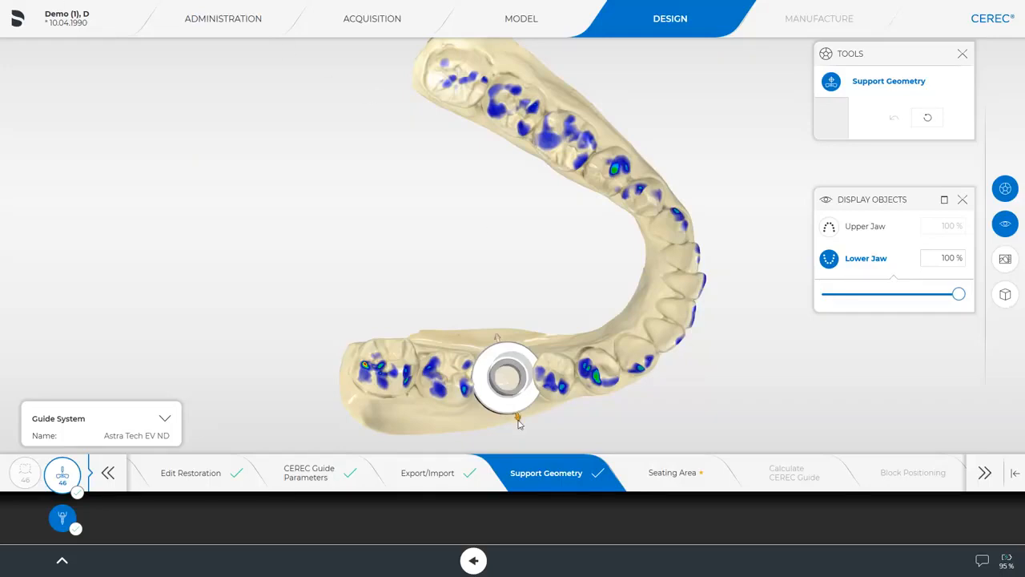
{"action": "left_click_drag", "start_coordinate": [519, 419], "coordinate": [526, 439]}
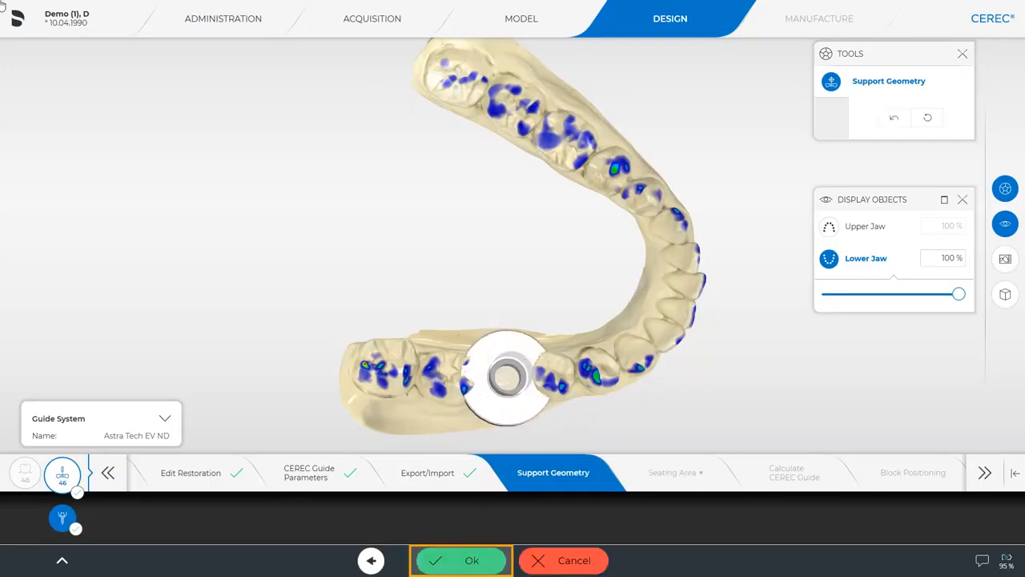
{"action": "left_click", "coordinate": [459, 563]}
{"action": "left_click_drag", "start_coordinate": [561, 410], "coordinate": [588, 398]}
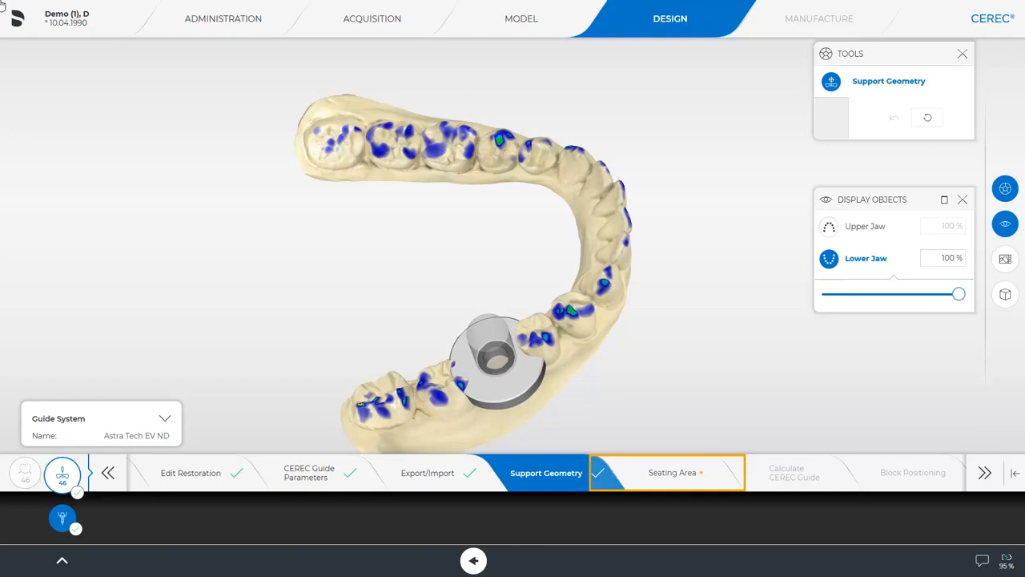
Step: Set the seating area's Distance to edge to 3.6 mm and confirm the Seating Area step
{"action": "left_click", "coordinate": [685, 472]}
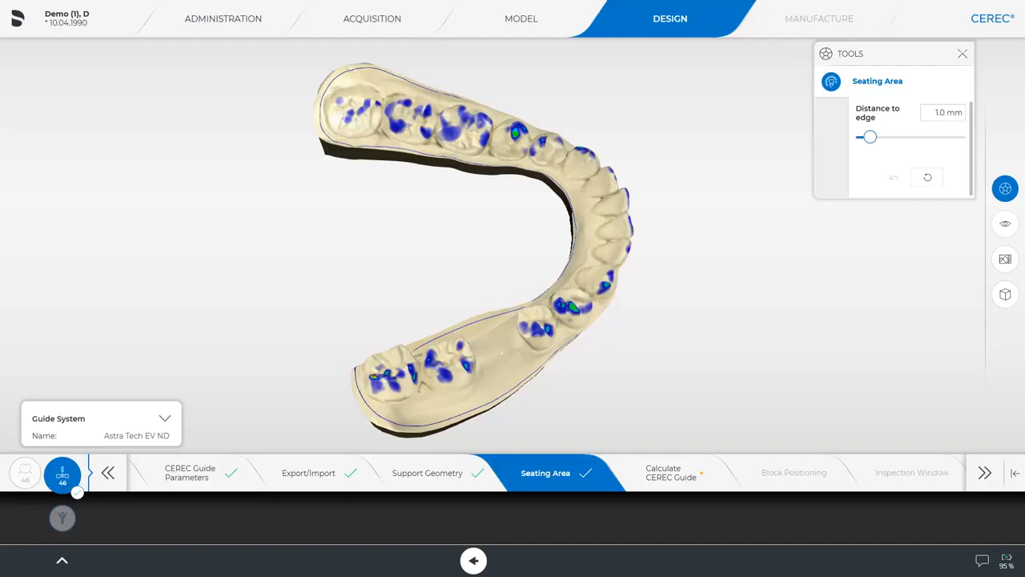
{"action": "right_click_drag", "start_coordinate": [404, 306], "coordinate": [380, 401]}
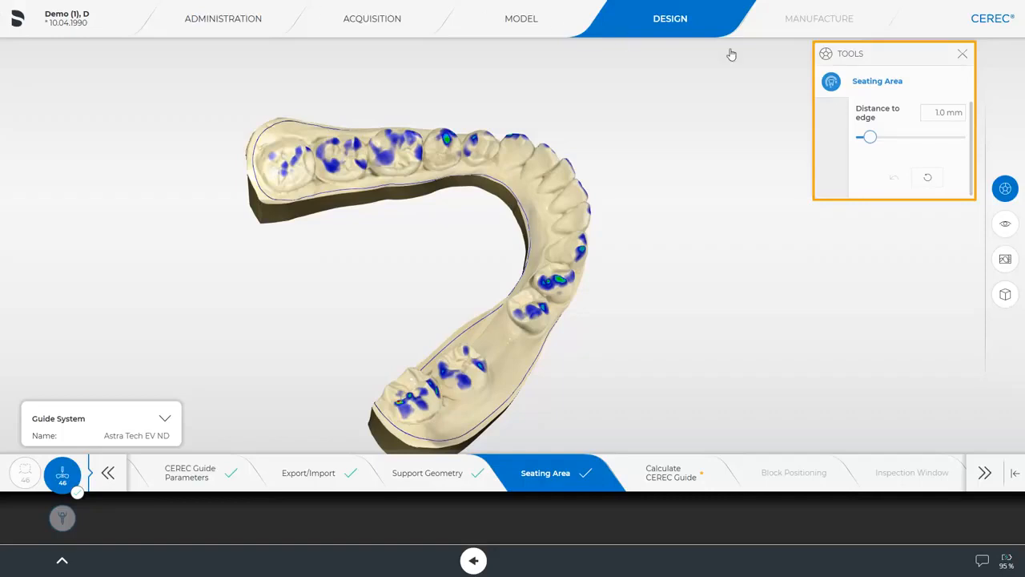
{"action": "left_click_drag", "start_coordinate": [870, 138], "coordinate": [950, 139]}
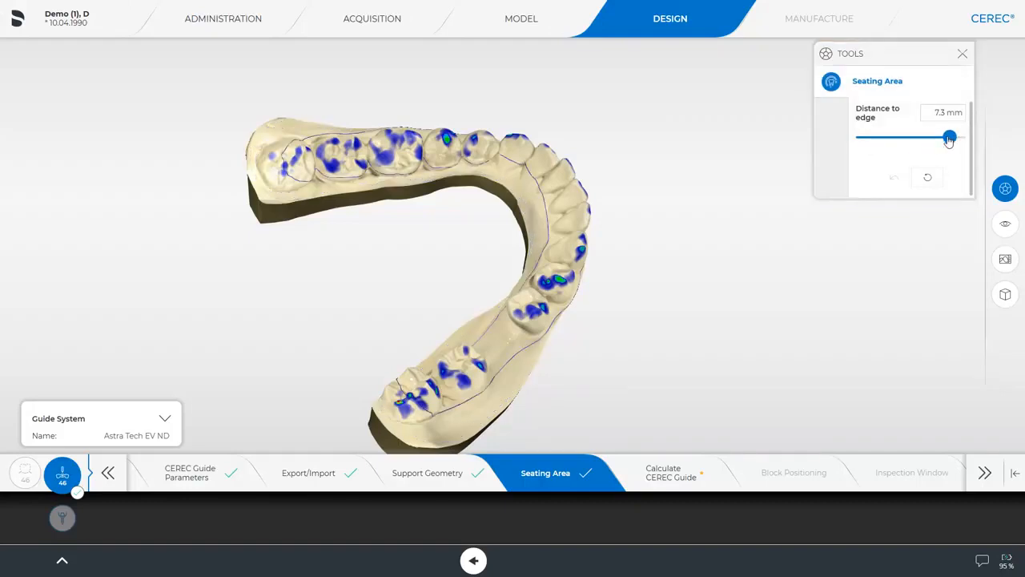
{"action": "left_click", "coordinate": [876, 143]}
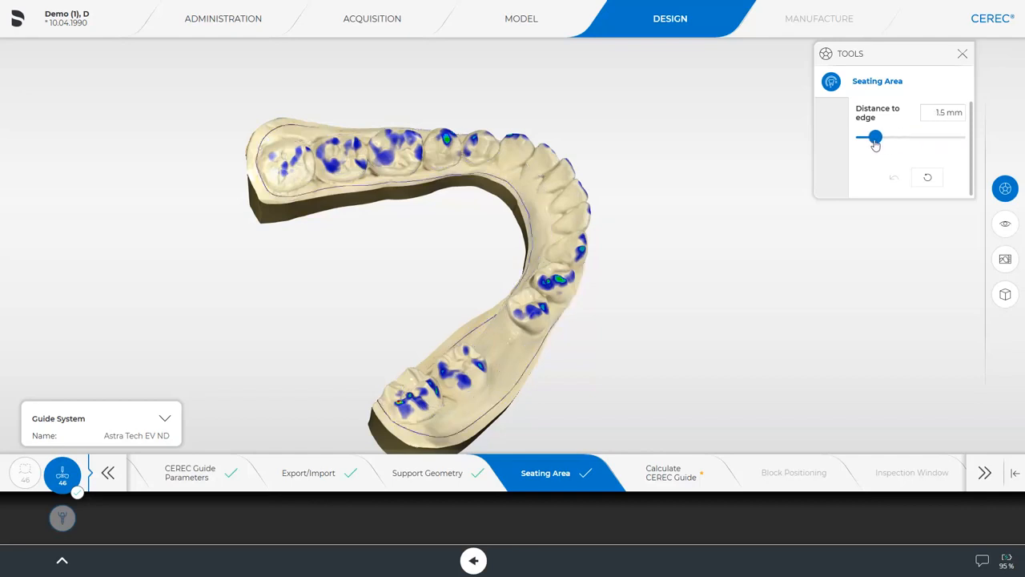
{"action": "left_click", "coordinate": [895, 141]}
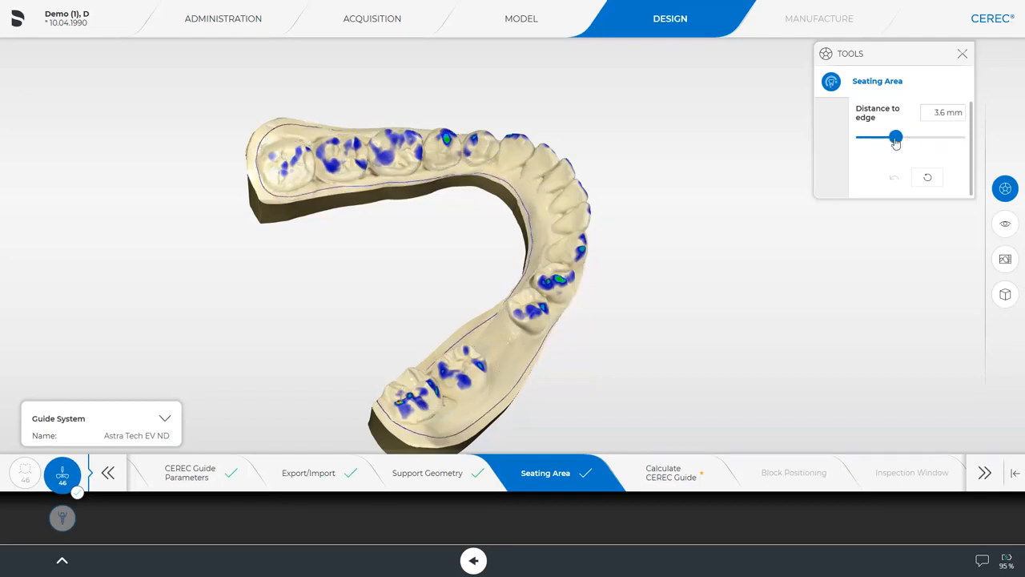
{"action": "mouse_move", "coordinate": [610, 374]}
{"action": "left_mouse_down"}
{"action": "mouse_move", "coordinate": [525, 396]}
{"action": "mouse_move", "coordinate": [530, 411]}
{"action": "mouse_move", "coordinate": [579, 377]}
{"action": "mouse_move", "coordinate": [630, 361]}
{"action": "mouse_move", "coordinate": [614, 387]}
{"action": "left_mouse_up"}
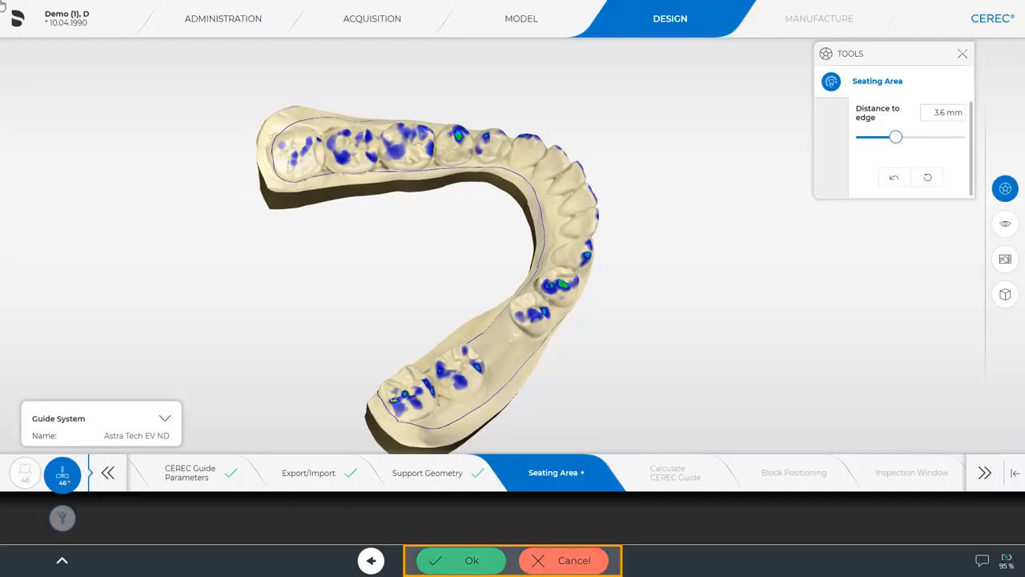
{"action": "left_click", "coordinate": [472, 560]}
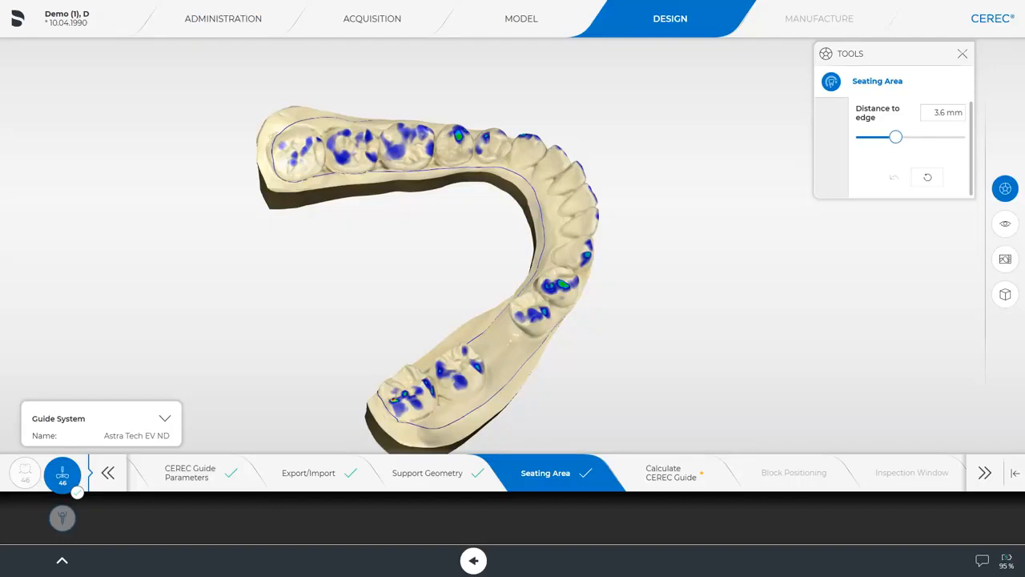
Step: Redraw the seating-area margin line near the front teeth and confirm the edited outline
{"action": "left_click_drag", "start_coordinate": [320, 132], "coordinate": [724, 176]}
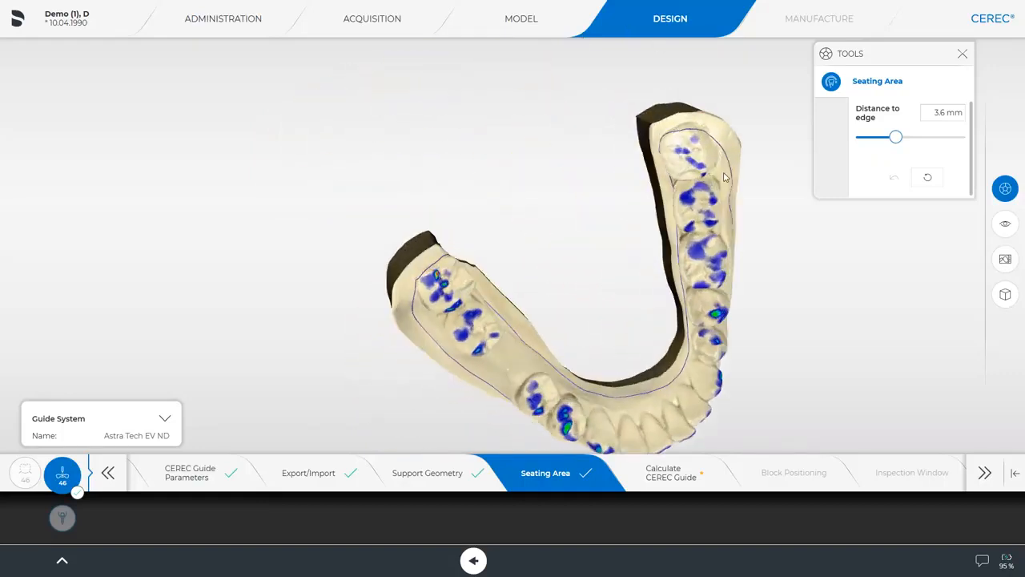
{"action": "right_click_drag", "start_coordinate": [725, 177], "coordinate": [544, 64]}
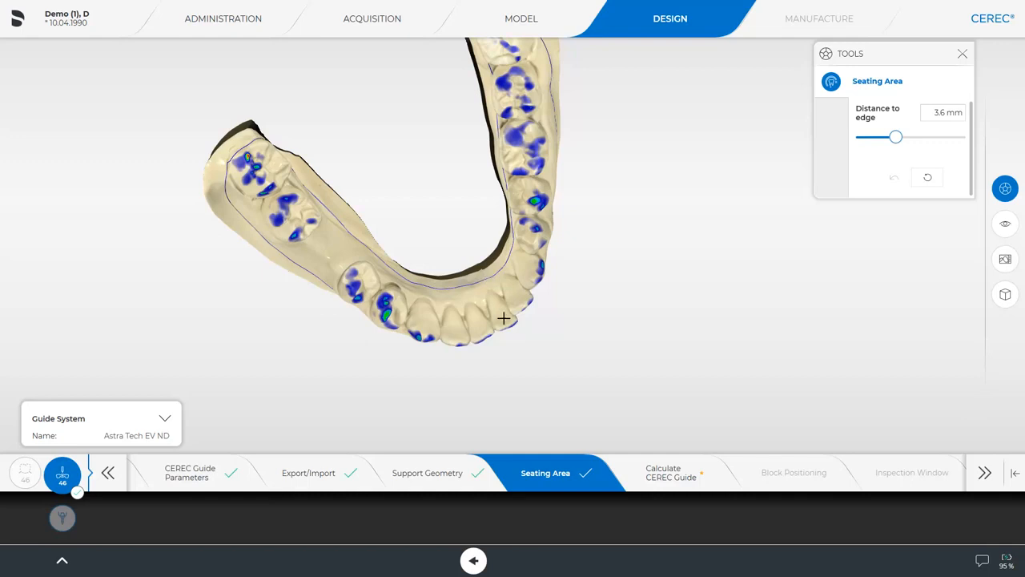
{"action": "right_click_drag", "start_coordinate": [507, 328], "coordinate": [493, 295]}
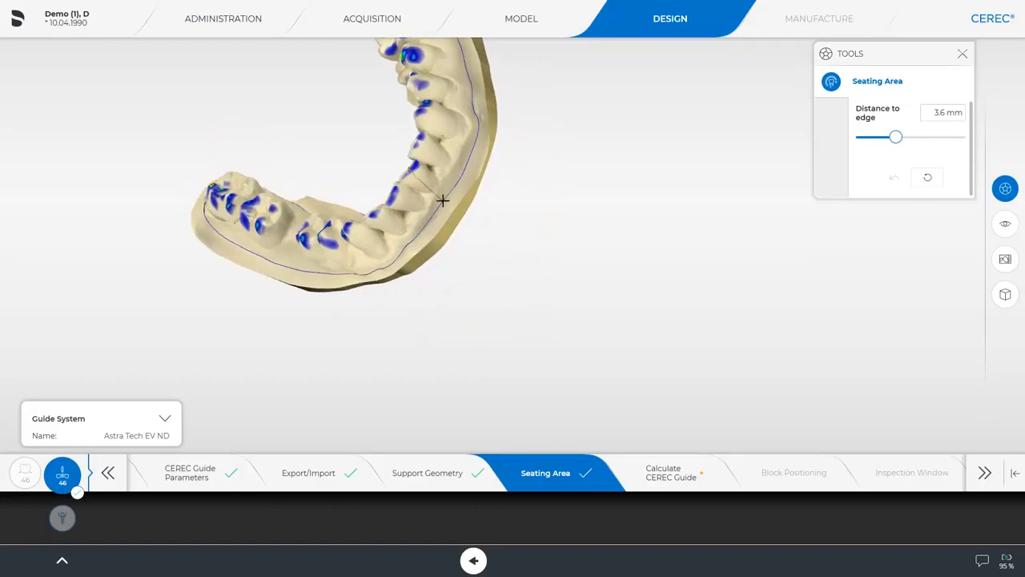
{"action": "left_click_drag", "start_coordinate": [442, 201], "coordinate": [443, 206]}
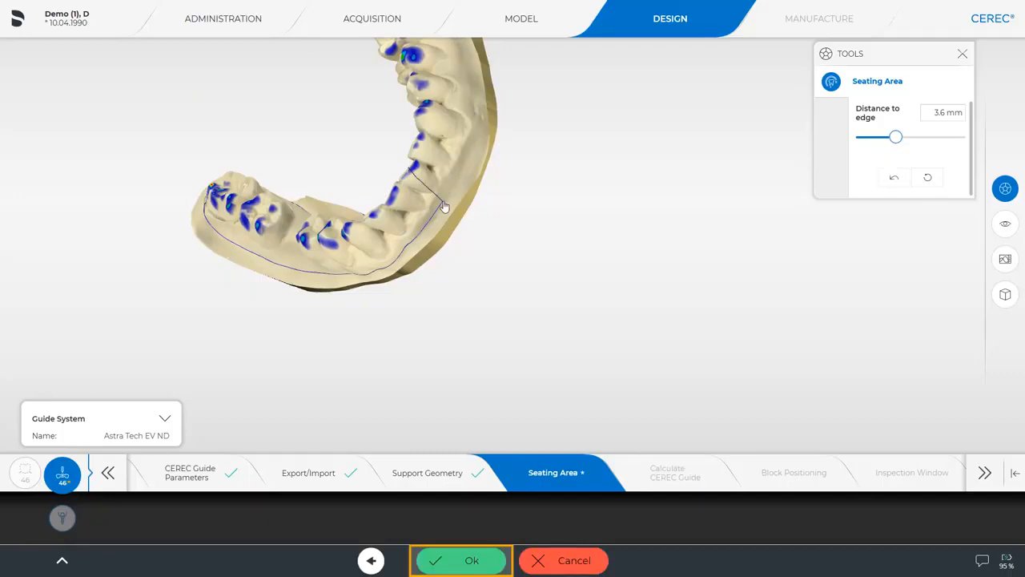
{"action": "left_click", "coordinate": [479, 560]}
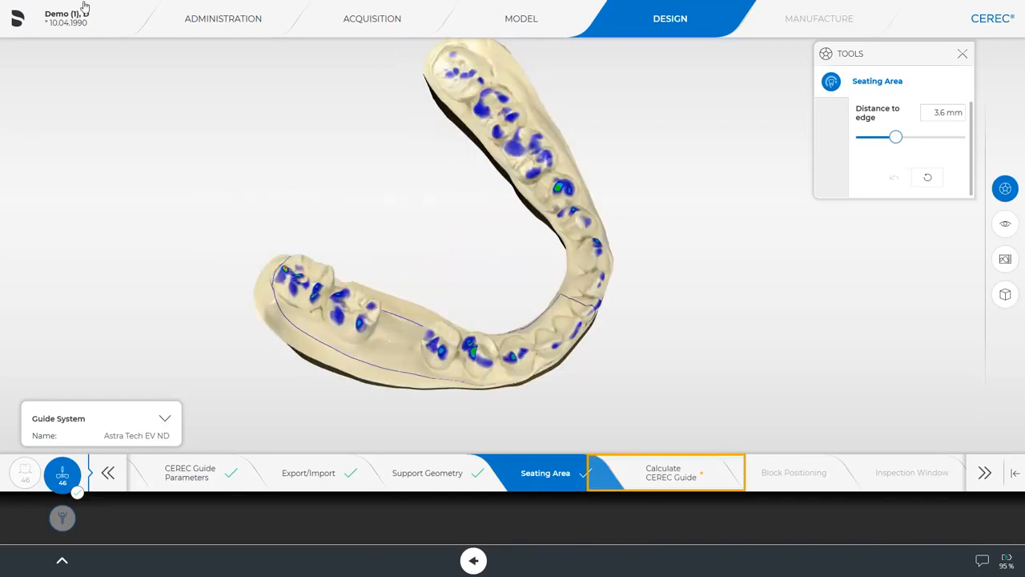
Step: Calculate the CEREC Guide, then cancel the block rotation to keep its default position
{"action": "left_click", "coordinate": [654, 475]}
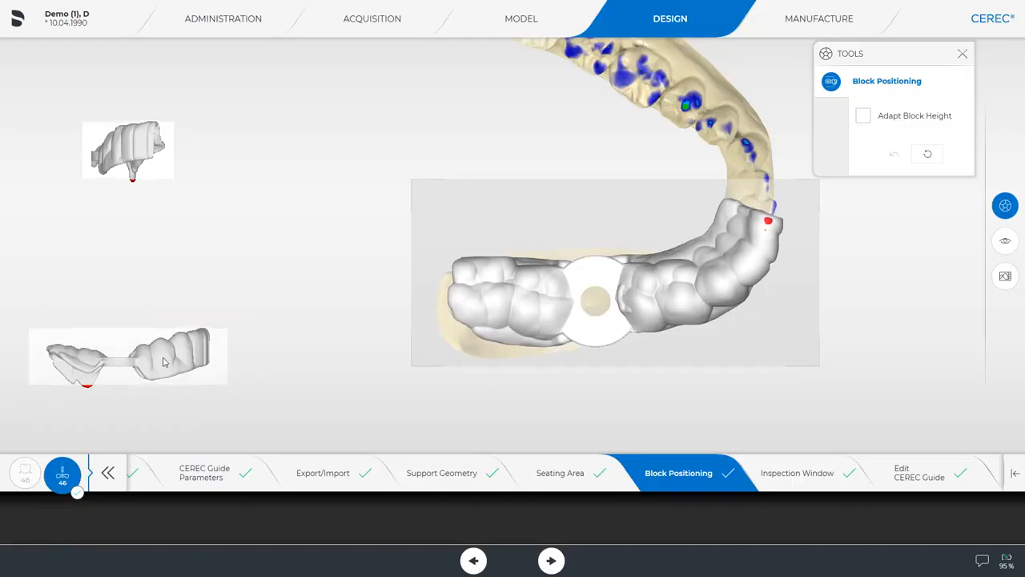
{"action": "mouse_move", "coordinate": [170, 342]}
{"action": "left_mouse_down"}
{"action": "mouse_move", "coordinate": [161, 406]}
{"action": "mouse_move", "coordinate": [188, 340]}
{"action": "left_mouse_up"}
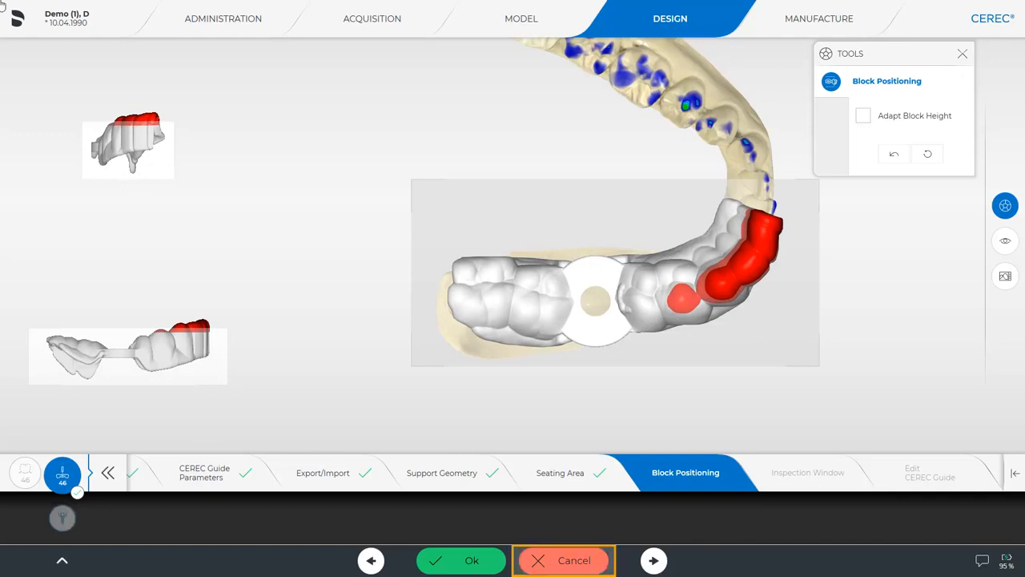
{"action": "left_click", "coordinate": [569, 563]}
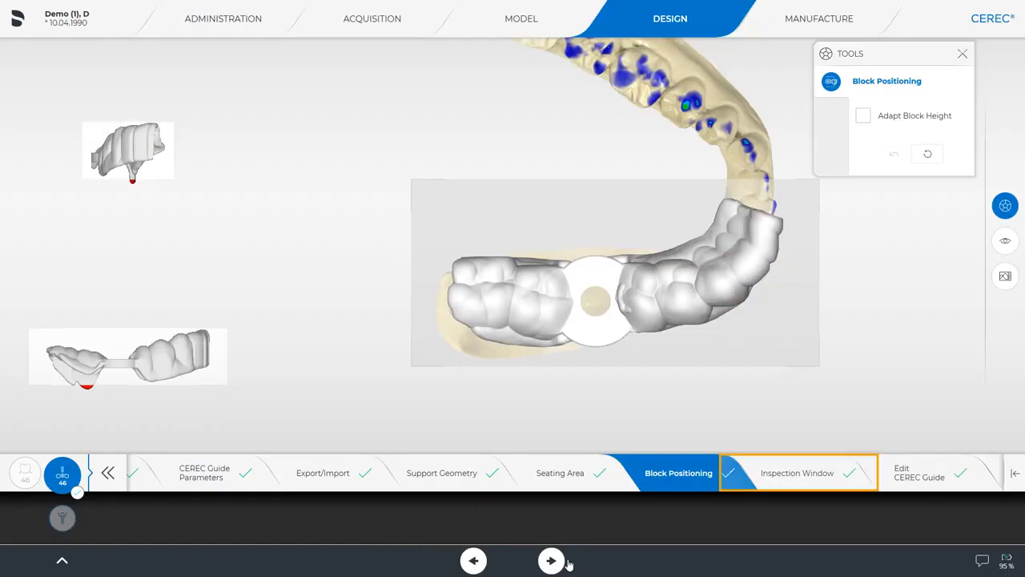
Step: Place an inspection window beside the site 46 sleeve, shift it over the tooth, and accept it
{"action": "left_click", "coordinate": [804, 478]}
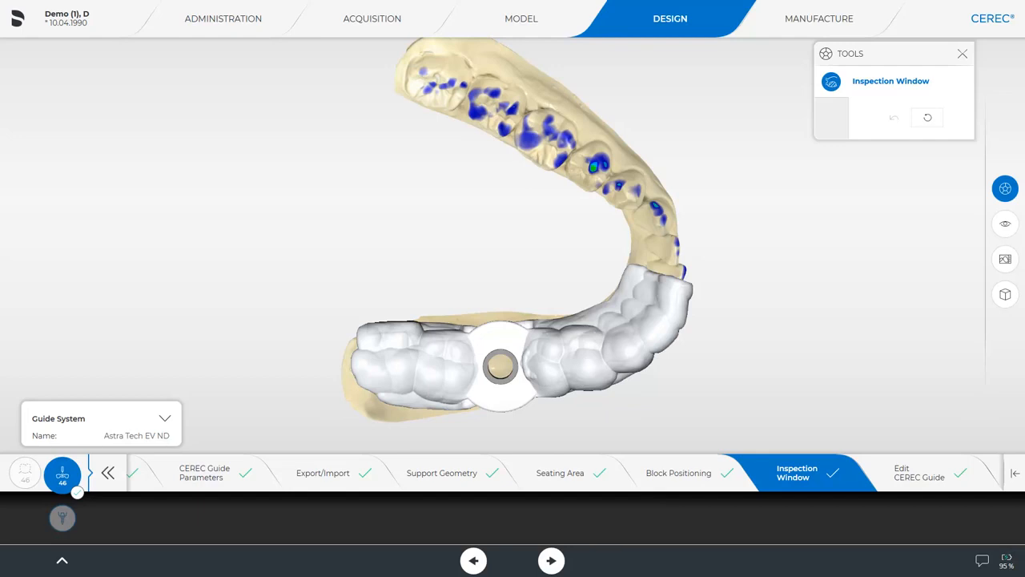
{"action": "left_click_drag", "start_coordinate": [641, 446], "coordinate": [654, 312]}
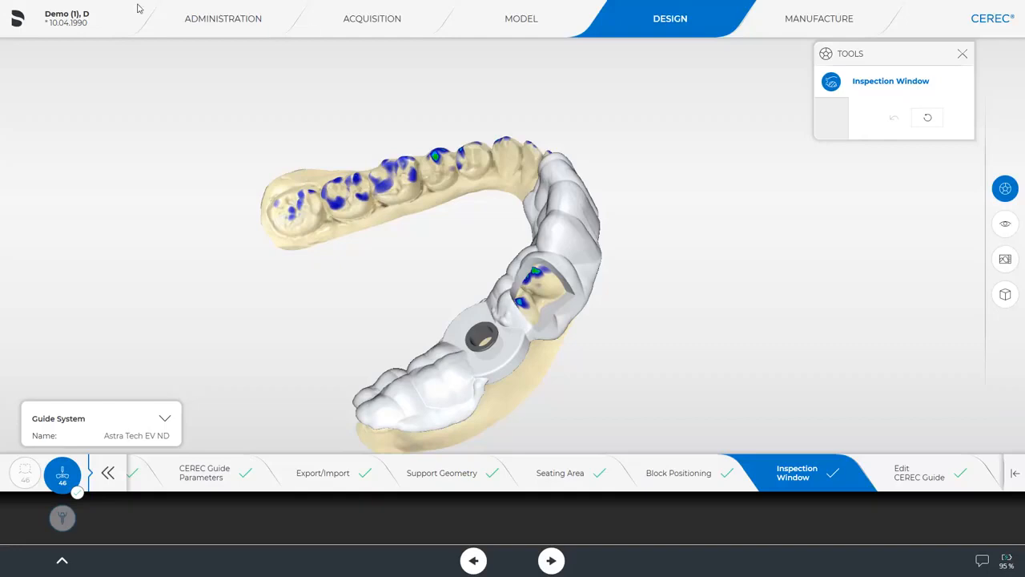
{"action": "left_click", "coordinate": [554, 251]}
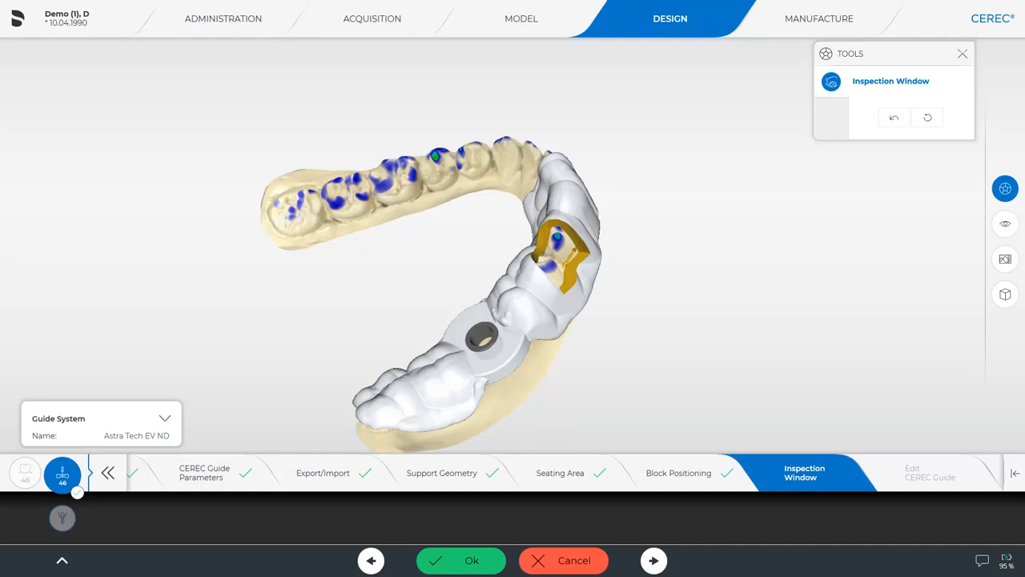
{"action": "mouse_move", "coordinate": [572, 255]}
{"action": "left_mouse_down"}
{"action": "mouse_move", "coordinate": [596, 199]}
{"action": "mouse_move", "coordinate": [544, 279]}
{"action": "mouse_move", "coordinate": [558, 256]}
{"action": "left_mouse_up"}
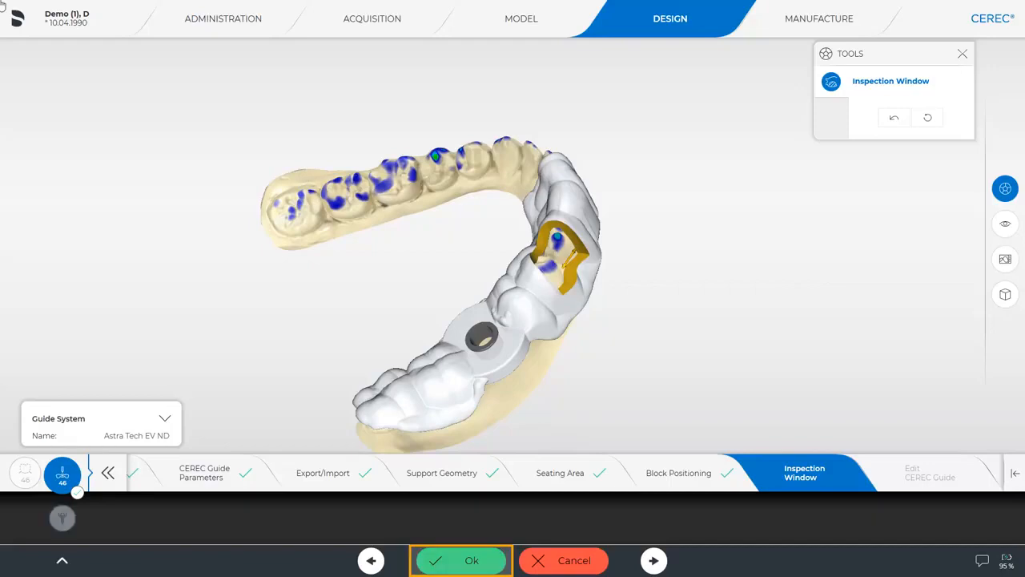
{"action": "left_click", "coordinate": [472, 560]}
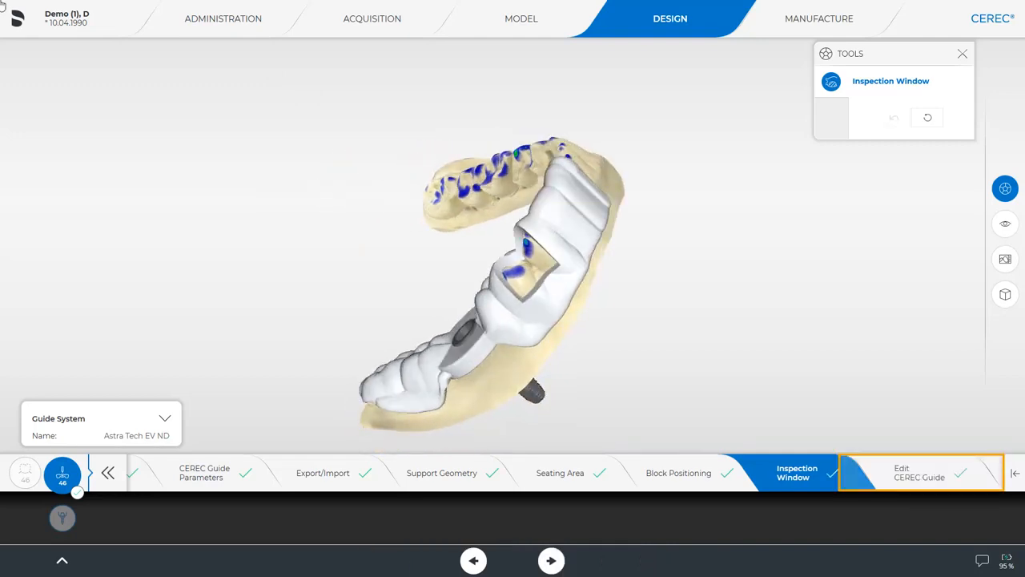
Step: Enter the Edit CEREC Guide step and select the Cut tool
{"action": "left_click", "coordinate": [946, 476]}
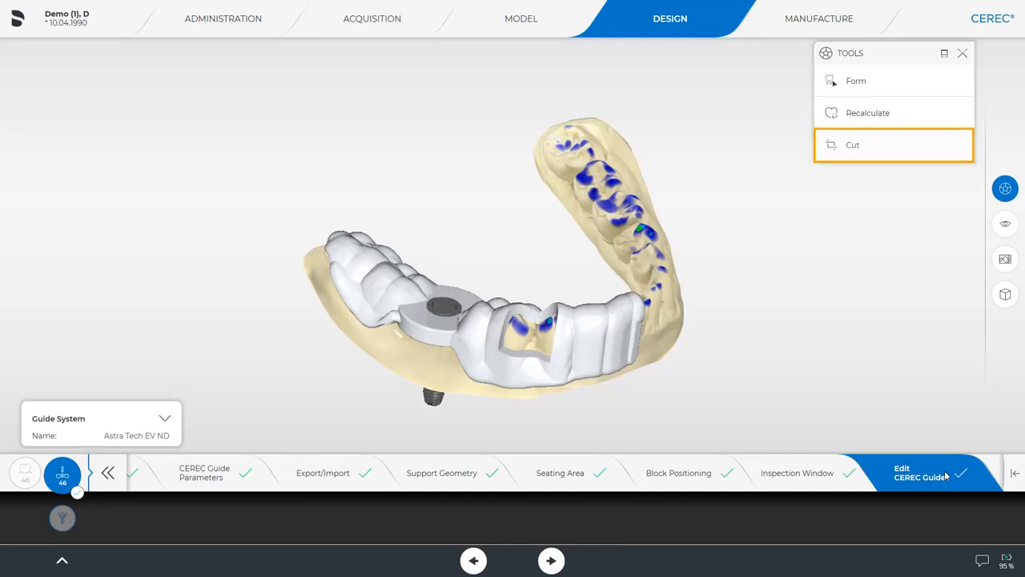
{"action": "left_click", "coordinate": [879, 144]}
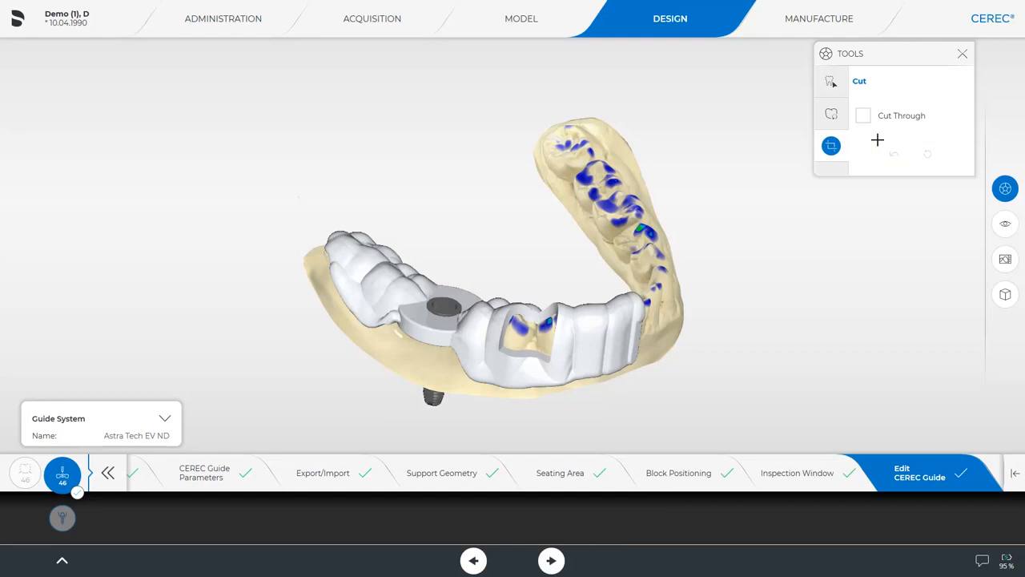
Step: Draw cut lines along the guide's lower edge near the sleeve to trim it
{"action": "left_click", "coordinate": [337, 260]}
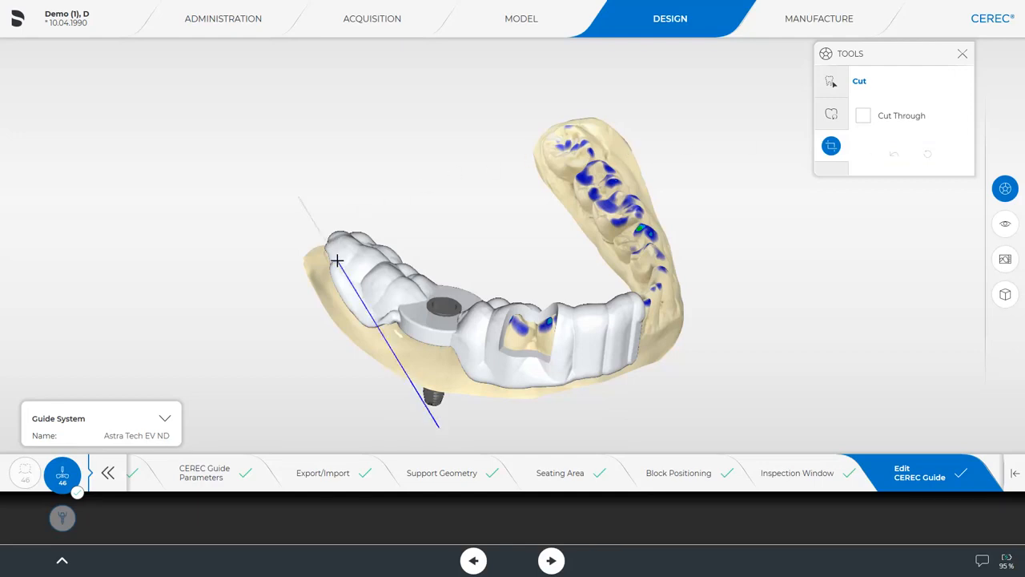
{"action": "left_click", "coordinate": [391, 318]}
{"action": "left_click", "coordinate": [440, 355]}
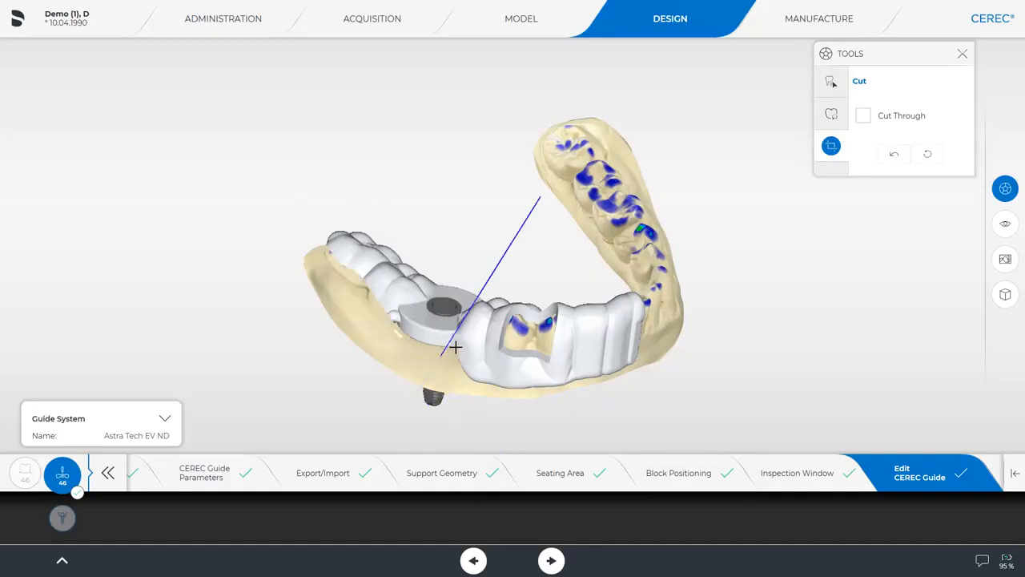
{"action": "left_click", "coordinate": [456, 346]}
{"action": "left_click", "coordinate": [470, 346]}
{"action": "left_click", "coordinate": [481, 347]}
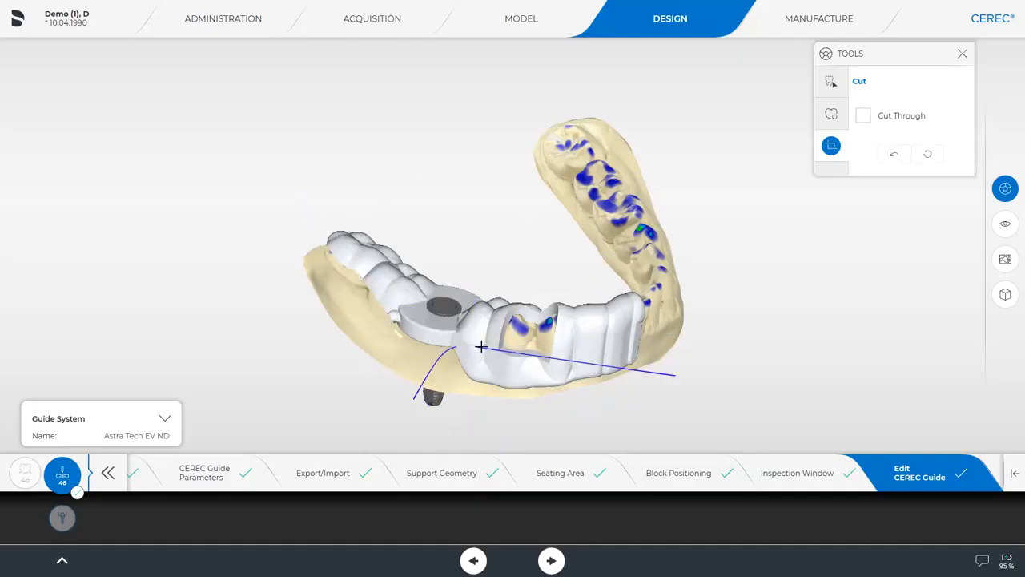
{"action": "left_click", "coordinate": [483, 357]}
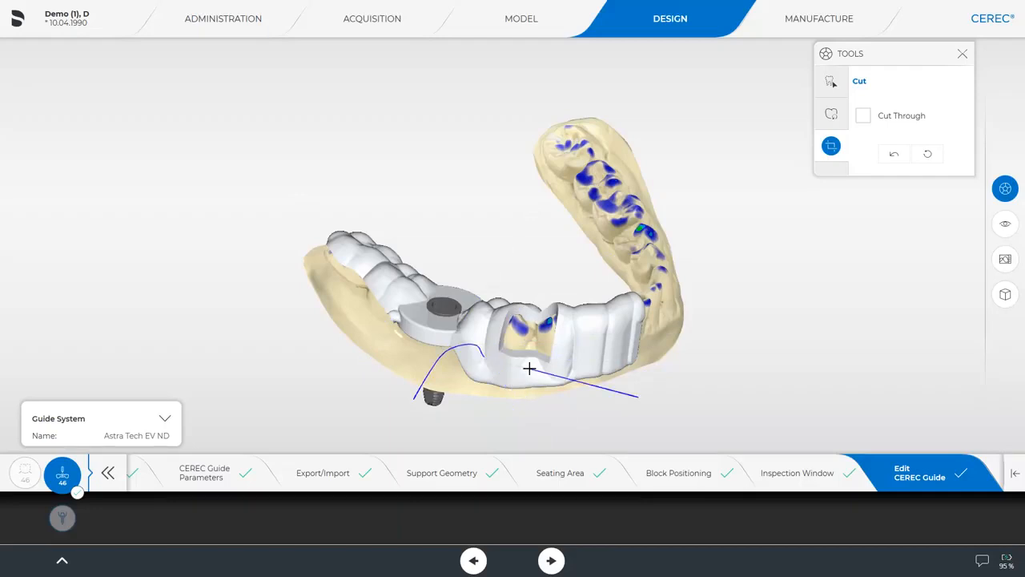
{"action": "left_click", "coordinate": [559, 368]}
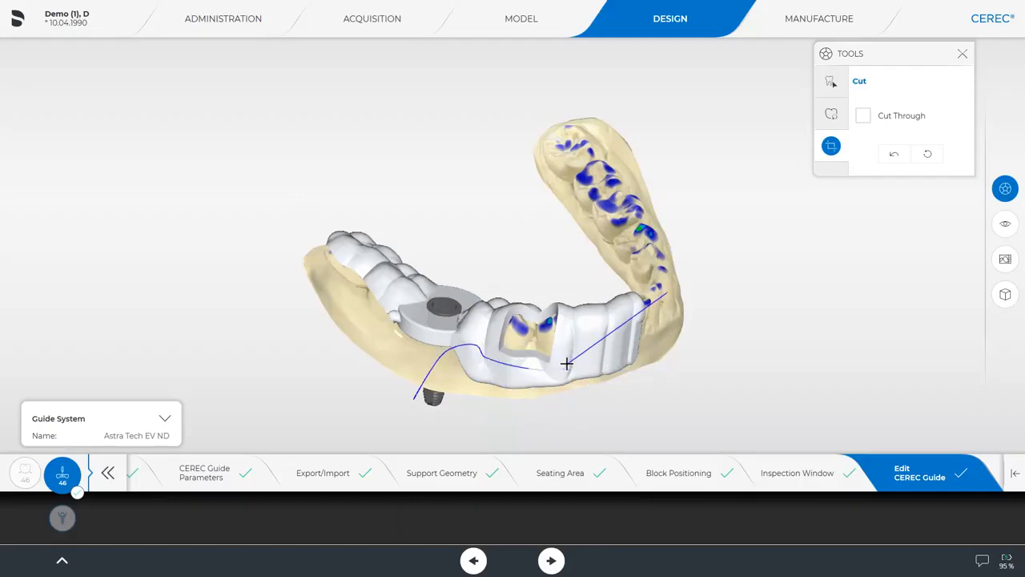
{"action": "double_click", "coordinate": [591, 354]}
{"action": "left_click_drag", "start_coordinate": [462, 107], "coordinate": [478, 173]}
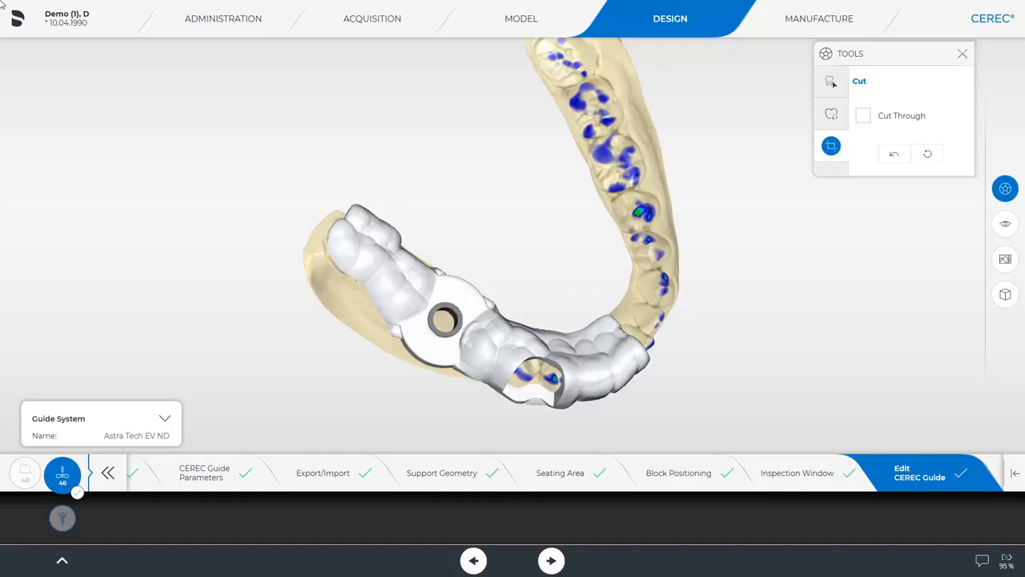
Step: Cut off the guide's end beyond the inspection window and check it from above
{"action": "double_click", "coordinate": [633, 379]}
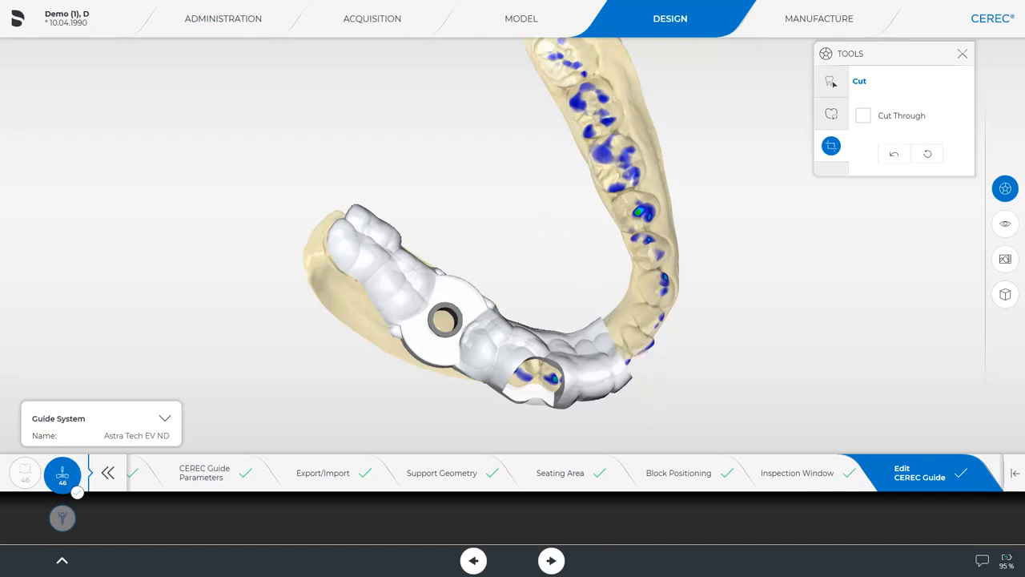
{"action": "left_click_drag", "start_coordinate": [398, 423], "coordinate": [500, 361]}
{"action": "middle_click_drag", "start_coordinate": [663, 379], "coordinate": [364, 411]}
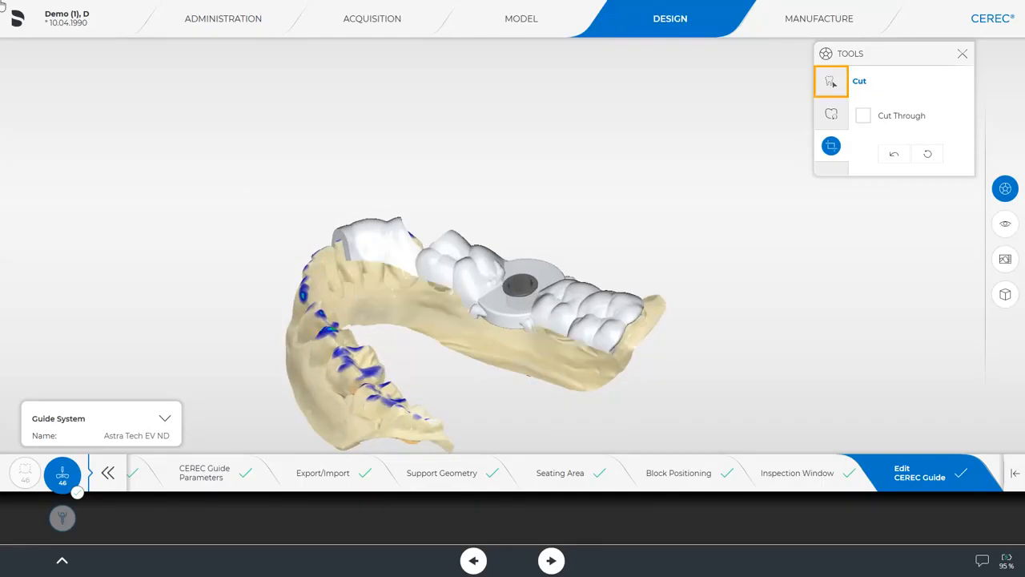
Step: Smooth the guide over the right molars and the sleeve edge using Smooth at 3.20 mm, 45%
{"action": "left_click", "coordinate": [832, 82]}
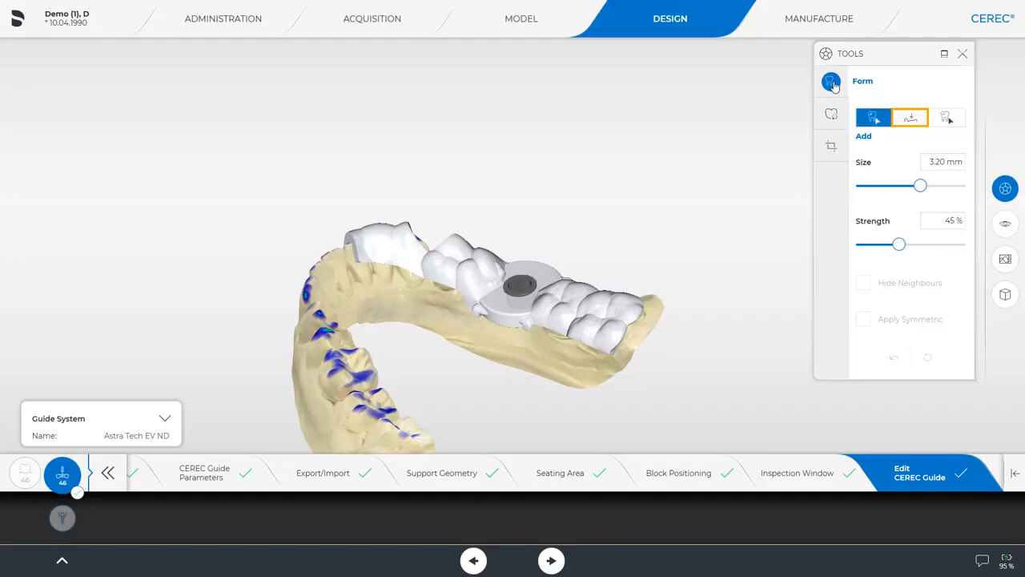
{"action": "left_click", "coordinate": [910, 119]}
{"action": "right_click_drag", "start_coordinate": [472, 396], "coordinate": [484, 378]}
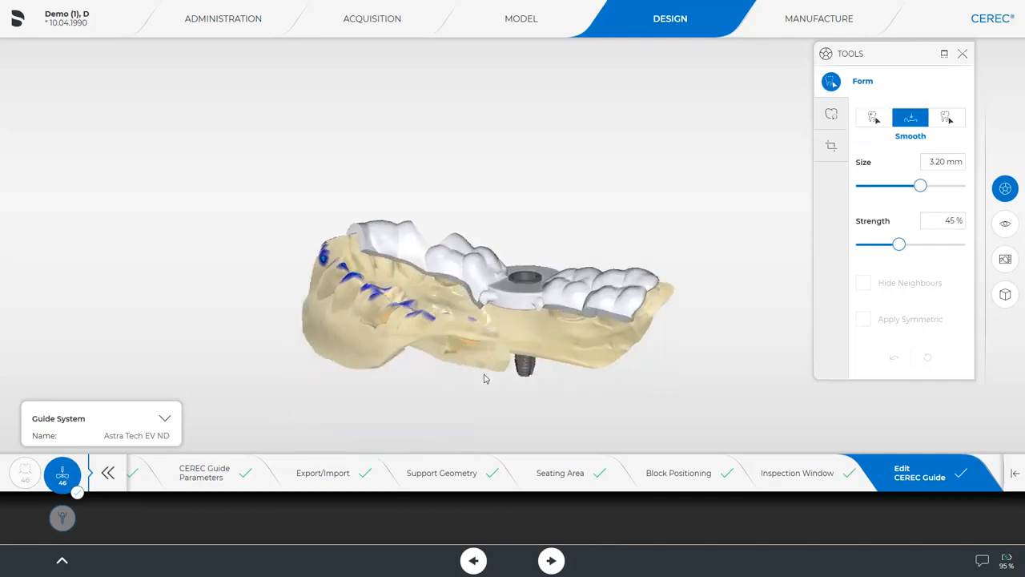
{"action": "left_click_drag", "start_coordinate": [623, 307], "coordinate": [553, 314]}
{"action": "left_click_drag", "start_coordinate": [482, 299], "coordinate": [370, 254]}
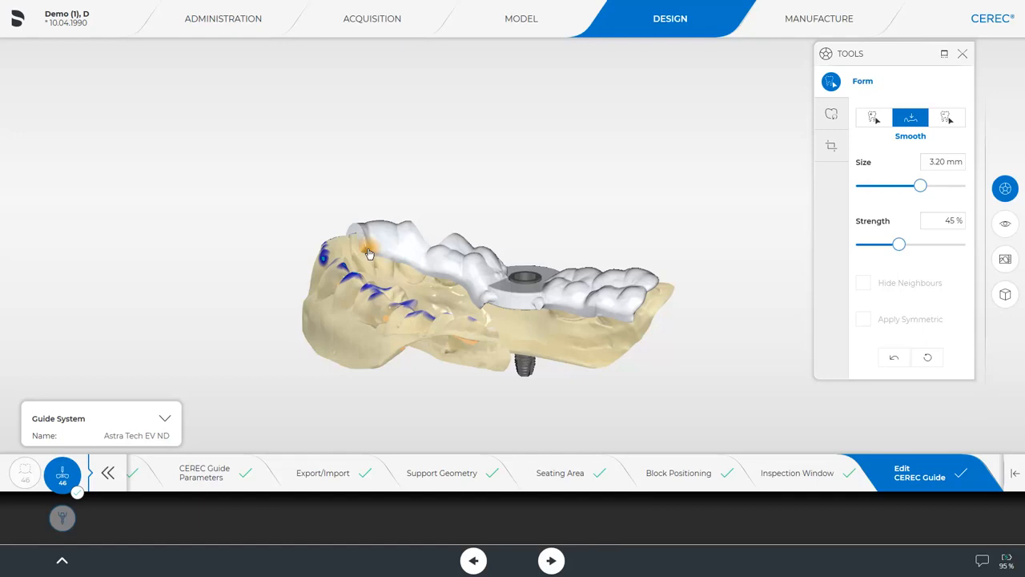
{"action": "middle_click_drag", "start_coordinate": [369, 254], "coordinate": [1, 5]}
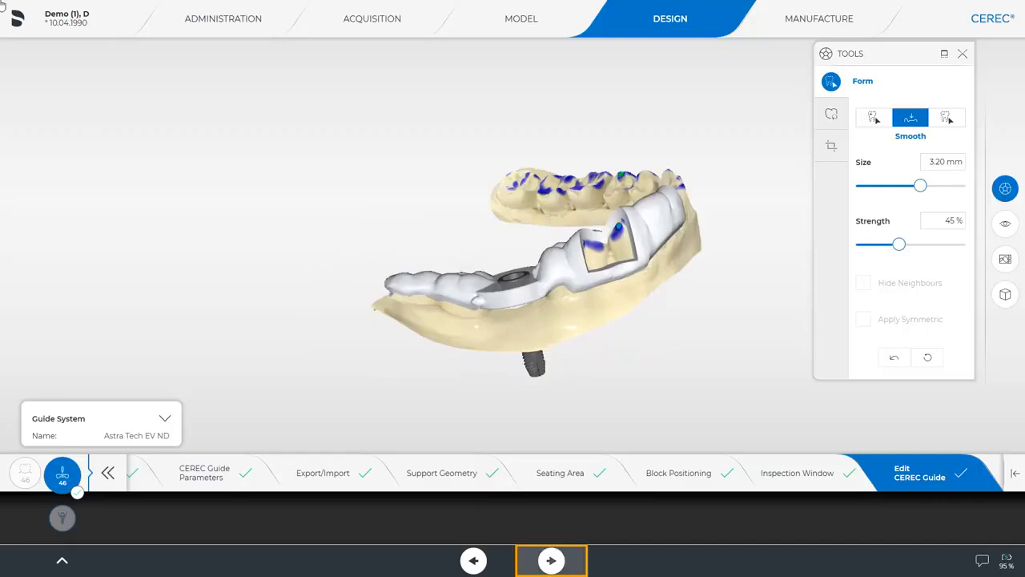
Step: Advance to Manufacture, rotate the guide in the milling block, and set the sprue position
{"action": "left_click", "coordinate": [551, 560]}
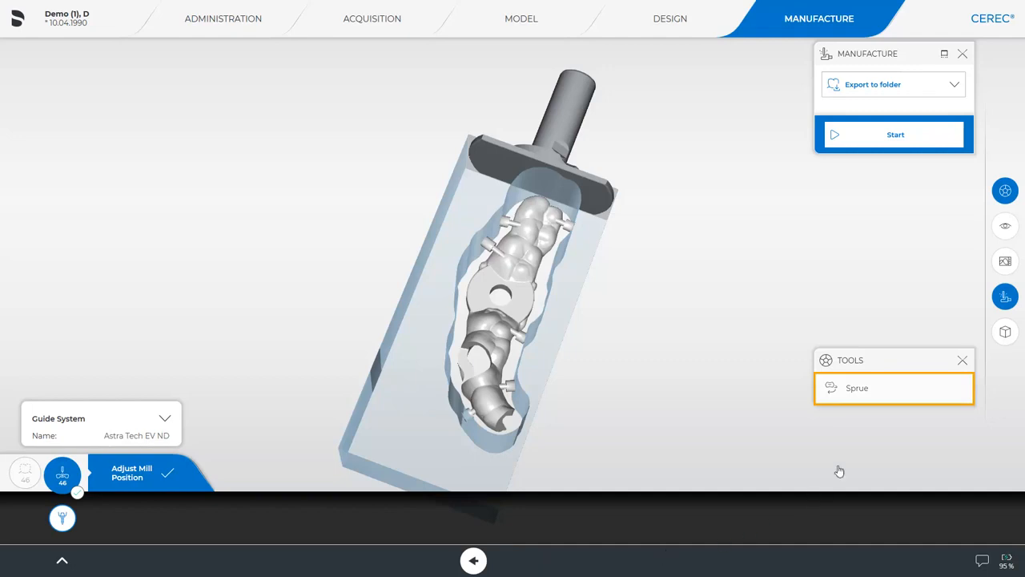
{"action": "left_click", "coordinate": [859, 389]}
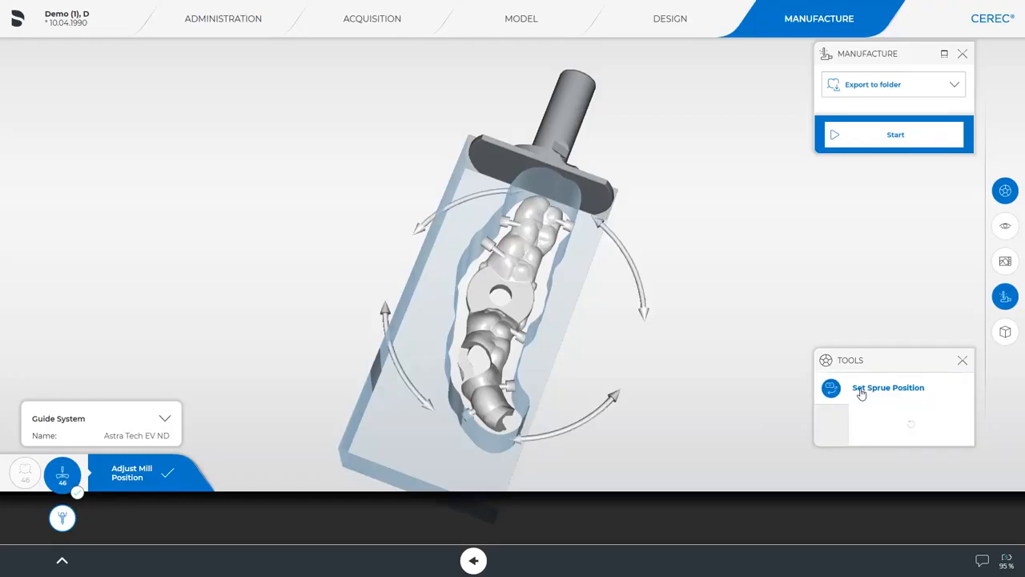
{"action": "left_click_drag", "start_coordinate": [614, 242], "coordinate": [296, 473]}
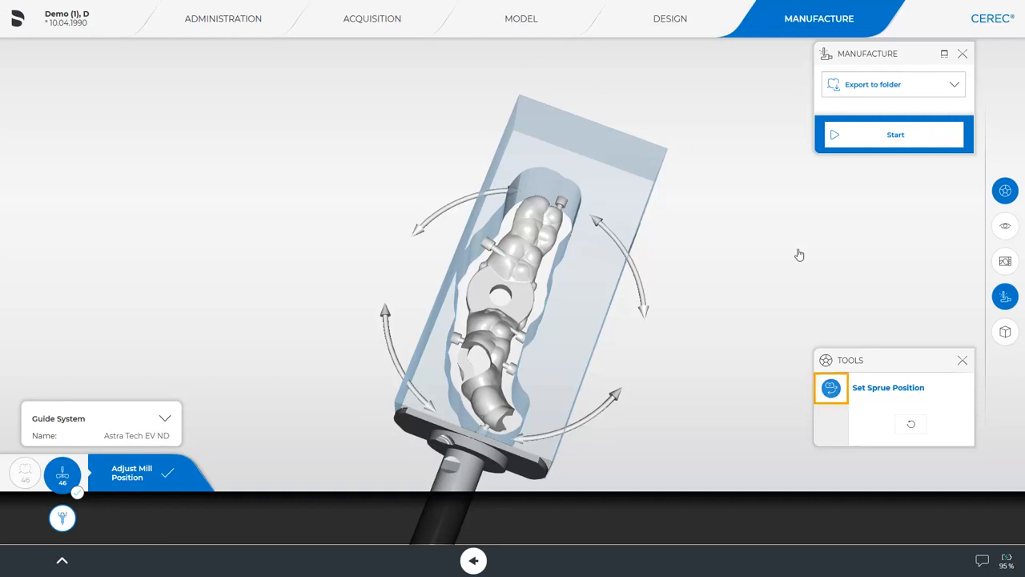
{"action": "left_click", "coordinate": [831, 389]}
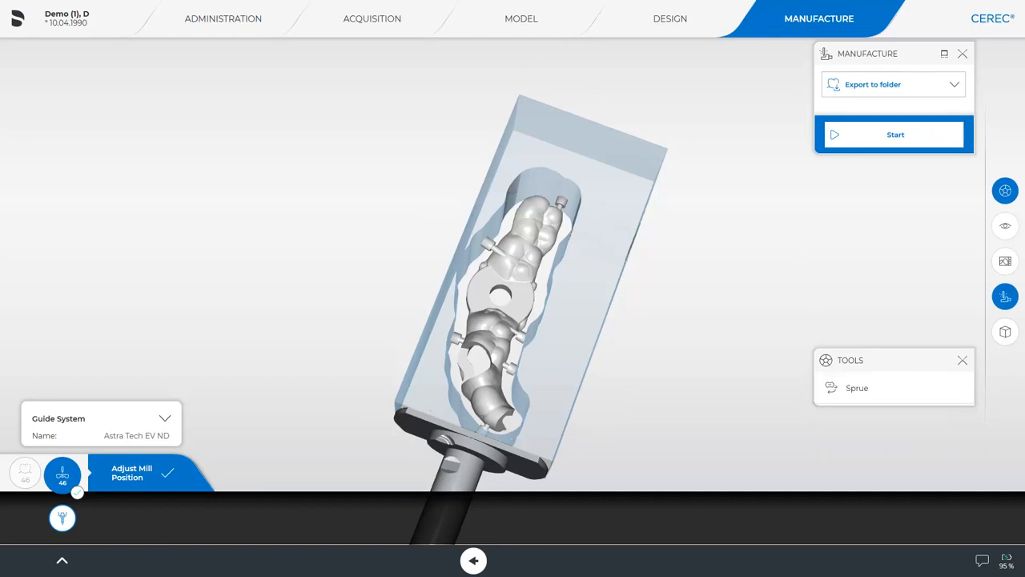